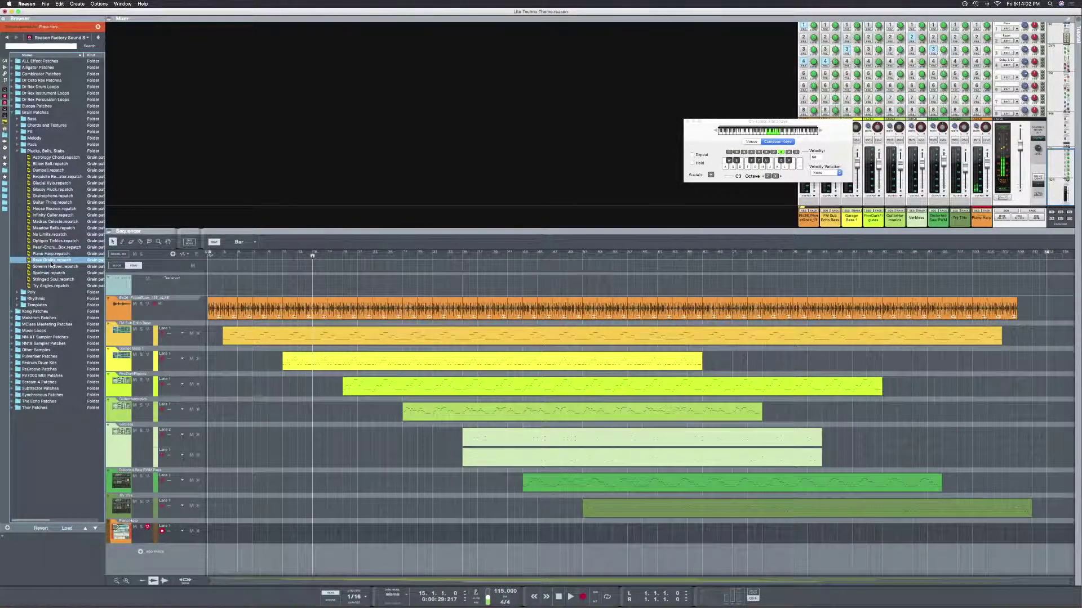
# Try the Solemn Heaven, Spelman and Stringed Soul patches from the Grain Plucks, Bells, Stabs folder
pyautogui.click(50, 267)
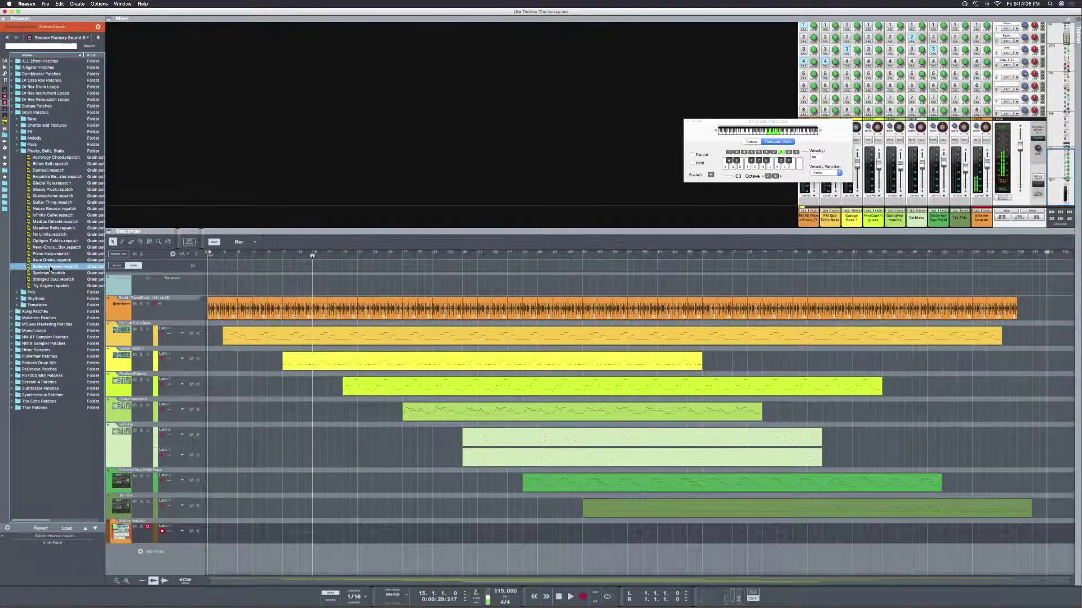
pyautogui.click(51, 273)
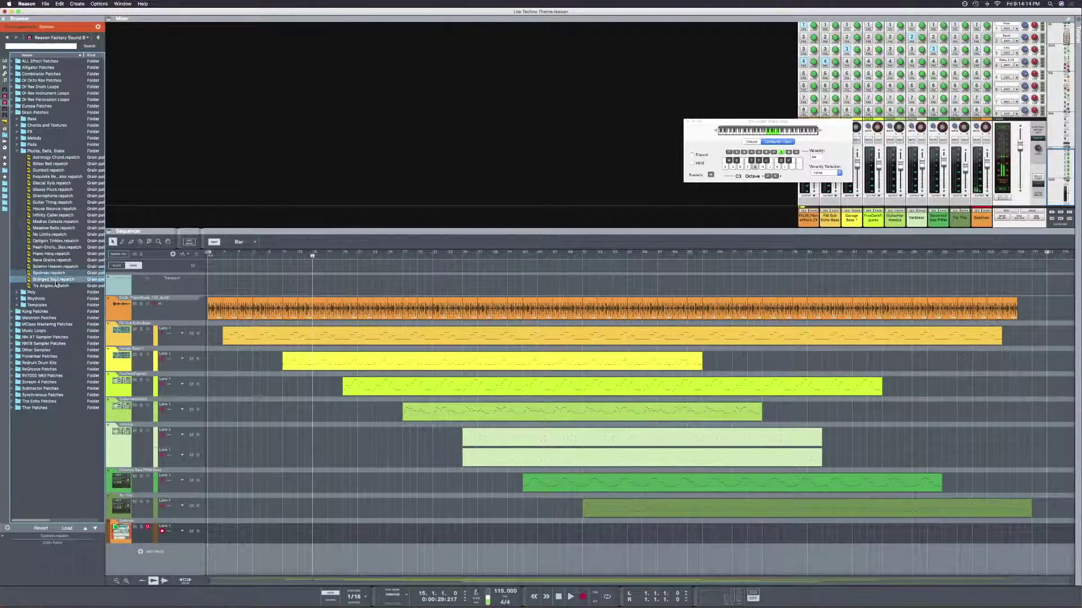
pyautogui.click(54, 280)
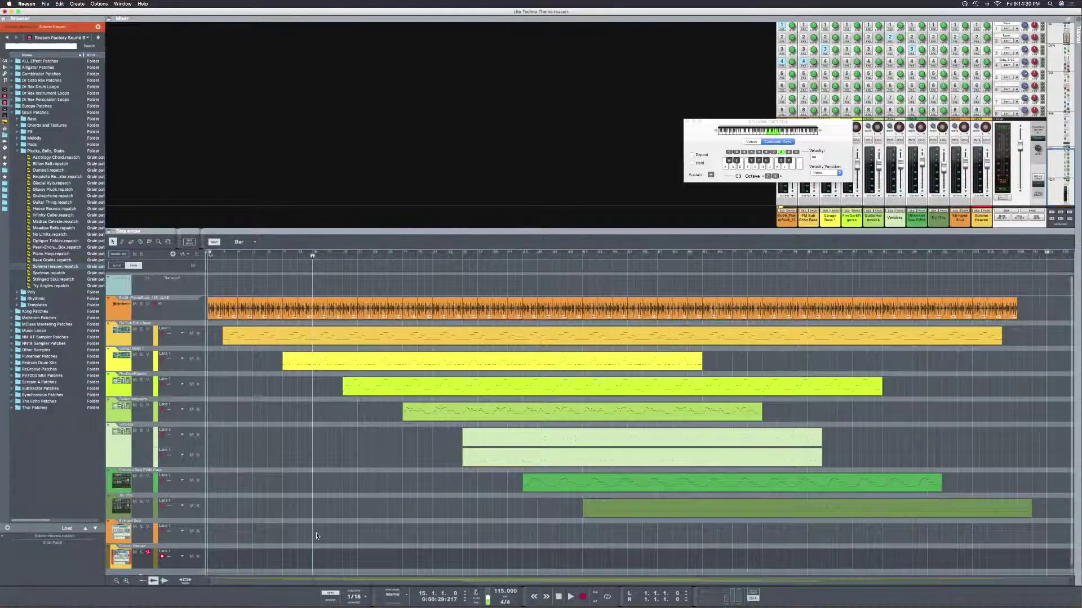
# Create a one-bar clip at bar 15 on the Stringed Soul track and draw a short note at its start
pyautogui.click(315, 538)
pyautogui.doubleClick(316, 539)
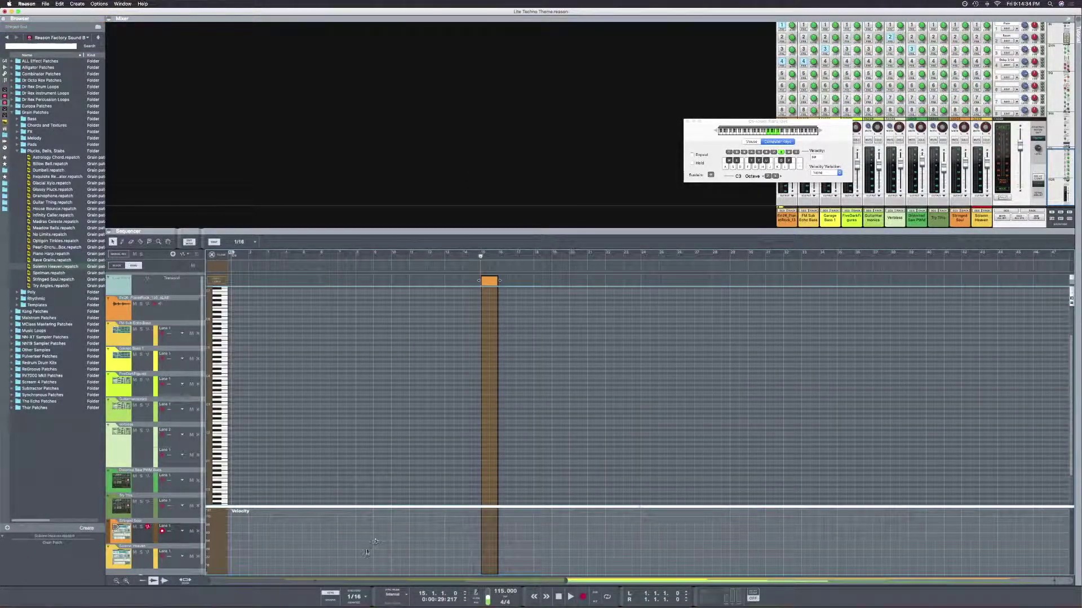
pyautogui.moveTo(212, 582); pyautogui.dragTo(386, 581)
pyautogui.click(467, 390)
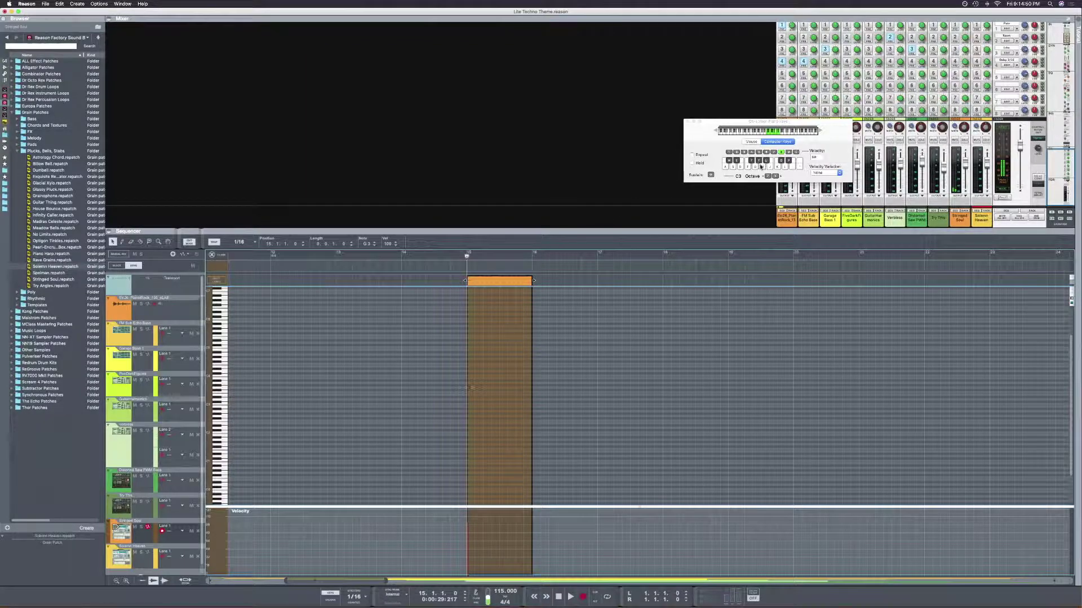
# Move the bar 15 clip from the Stringed Soul track to the Solemn Heaven track and open it for note editing
pyautogui.click(760, 167)
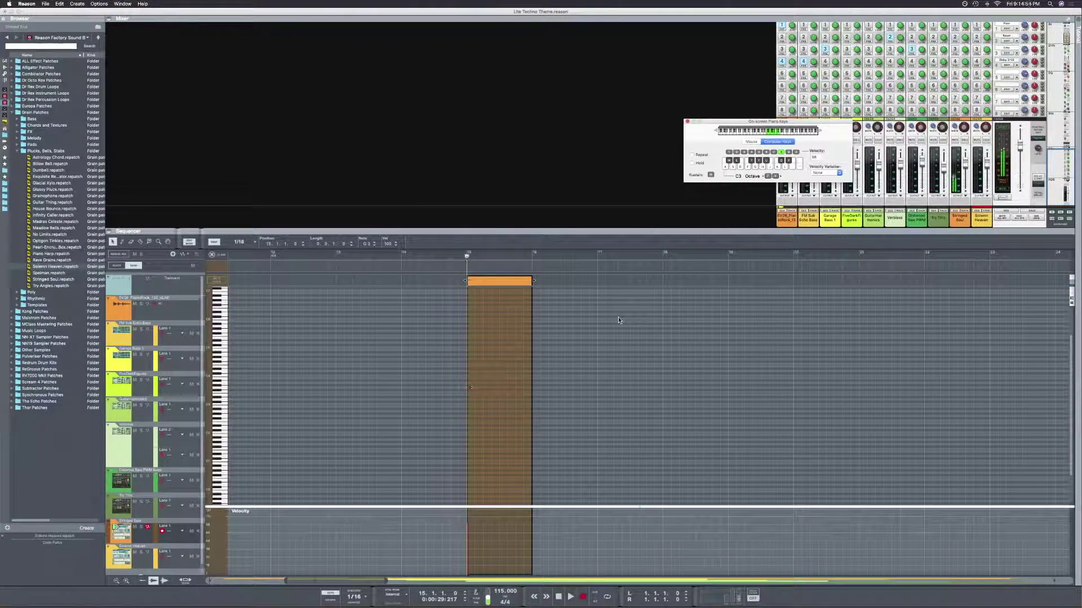
pyautogui.click(212, 254)
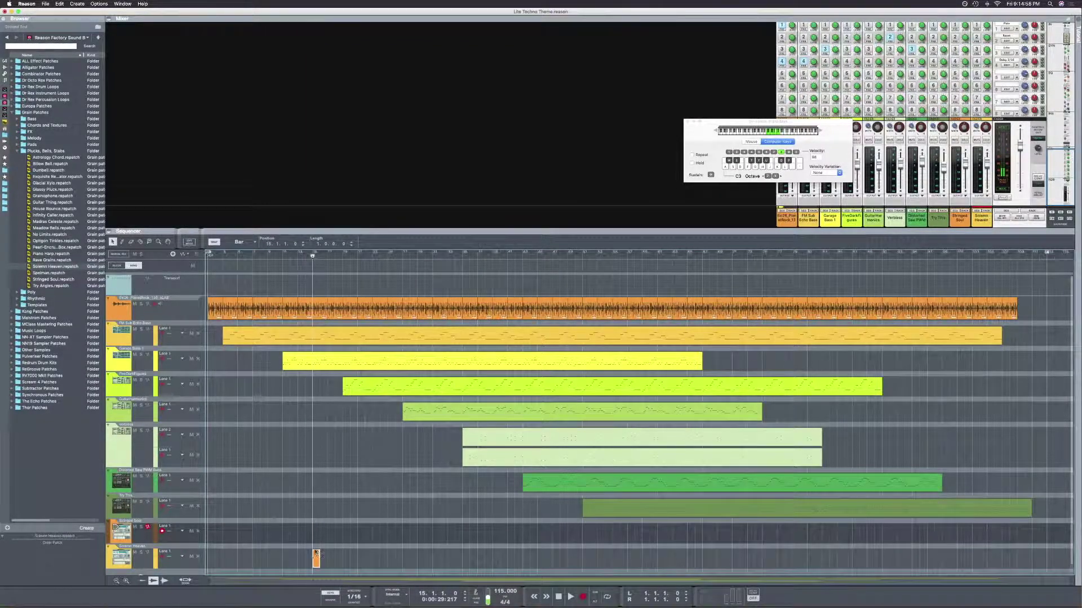
pyautogui.doubleClick(316, 558)
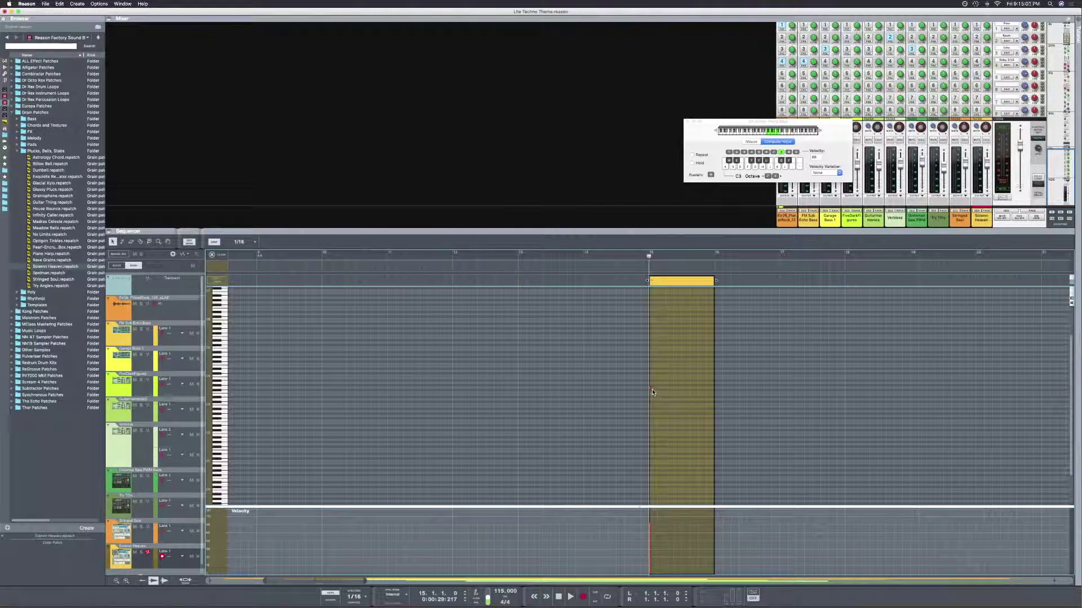
# Delete the Stringed Soul track together with all devices in its group
pyautogui.rightClick(144, 364)
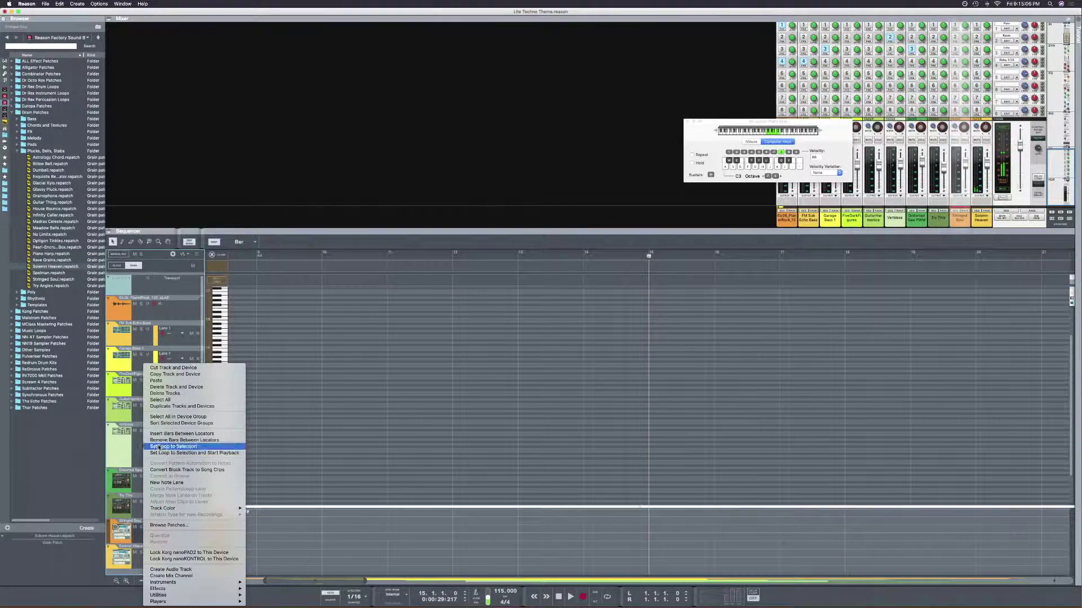
pyautogui.click(180, 387)
pyautogui.click(584, 192)
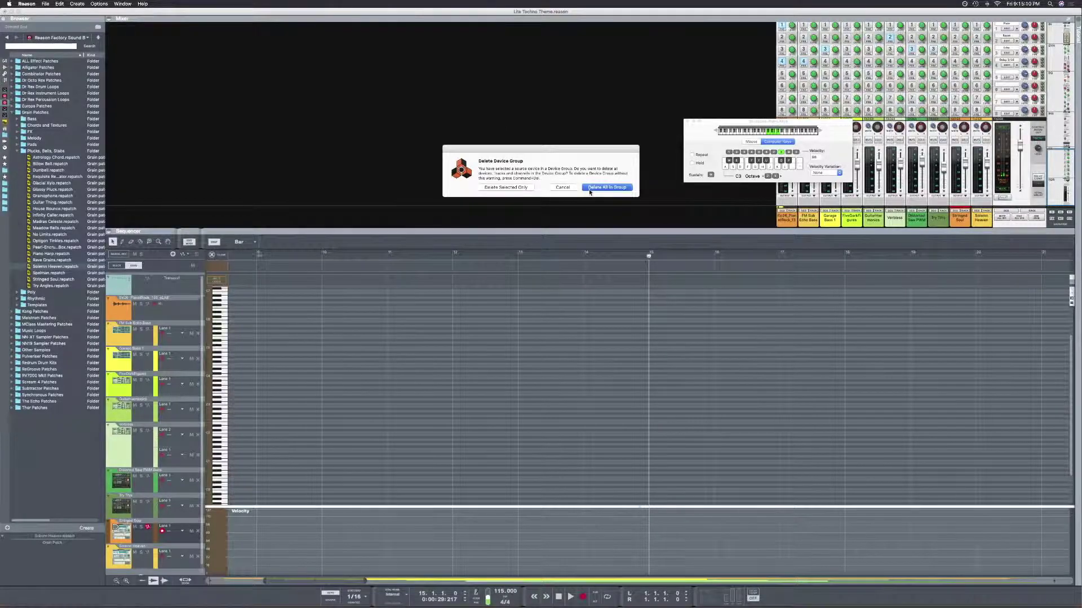
pyautogui.click(165, 523)
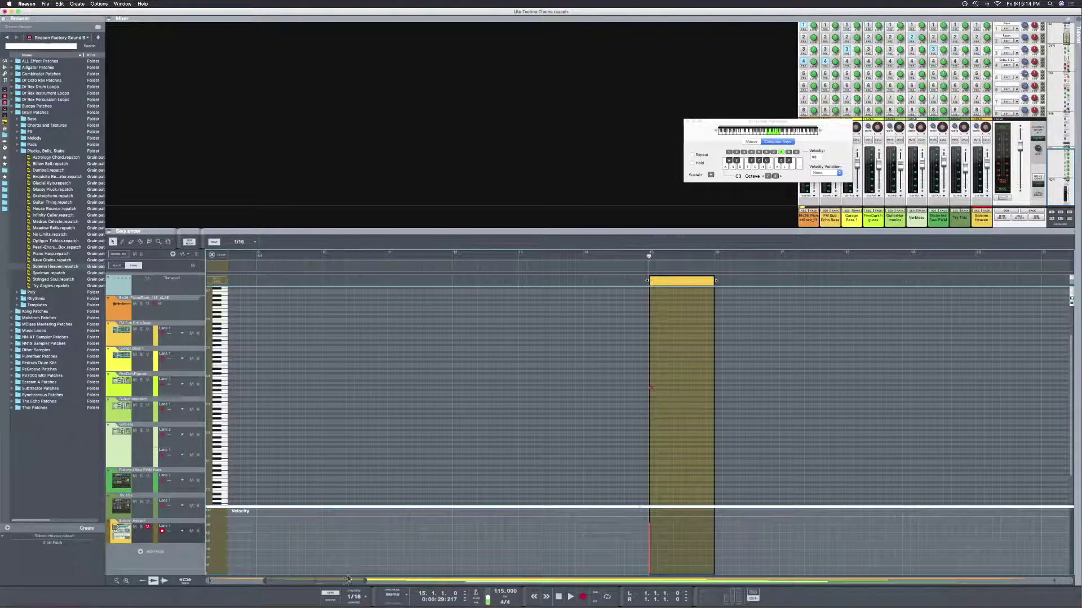
# Play back the arrangement to check the Solemn Heaven part against the other tracks
pyautogui.moveTo(348, 580); pyautogui.dragTo(341, 580)
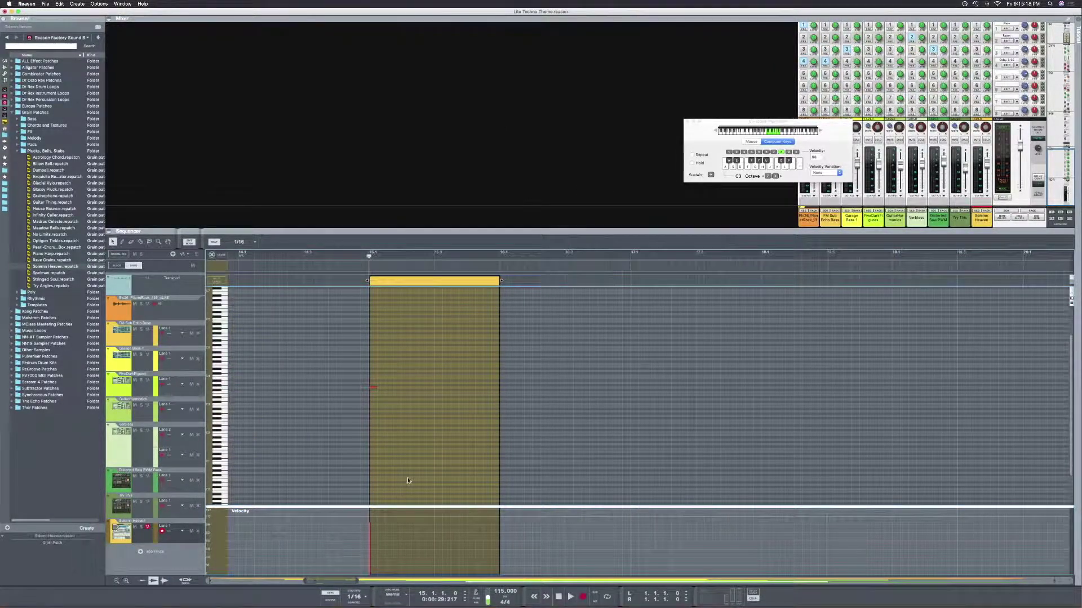
pyautogui.press('space')
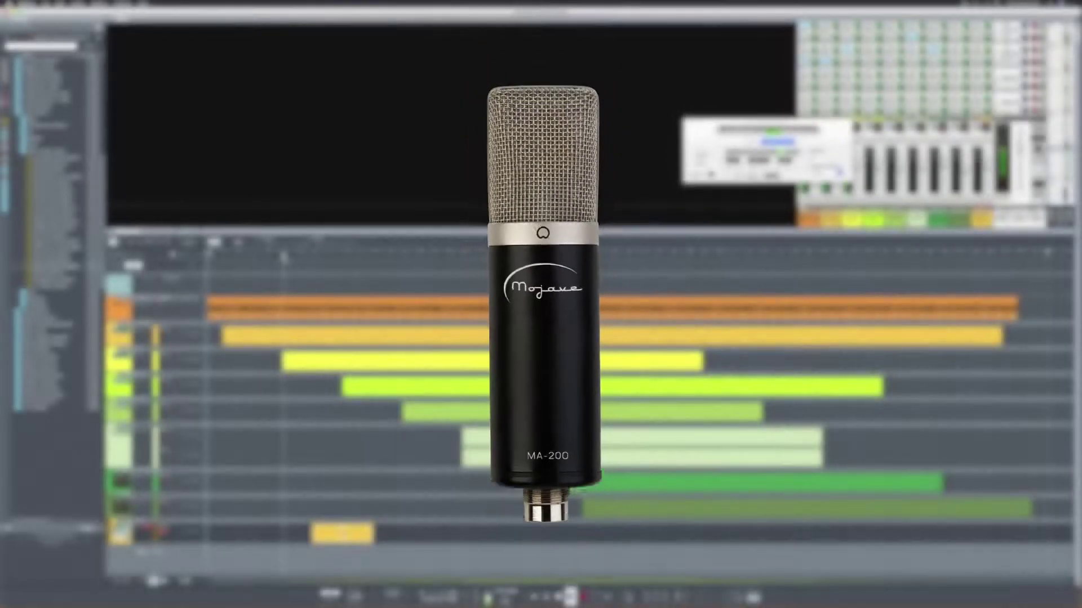
pyautogui.scroll(5, 491, 453)
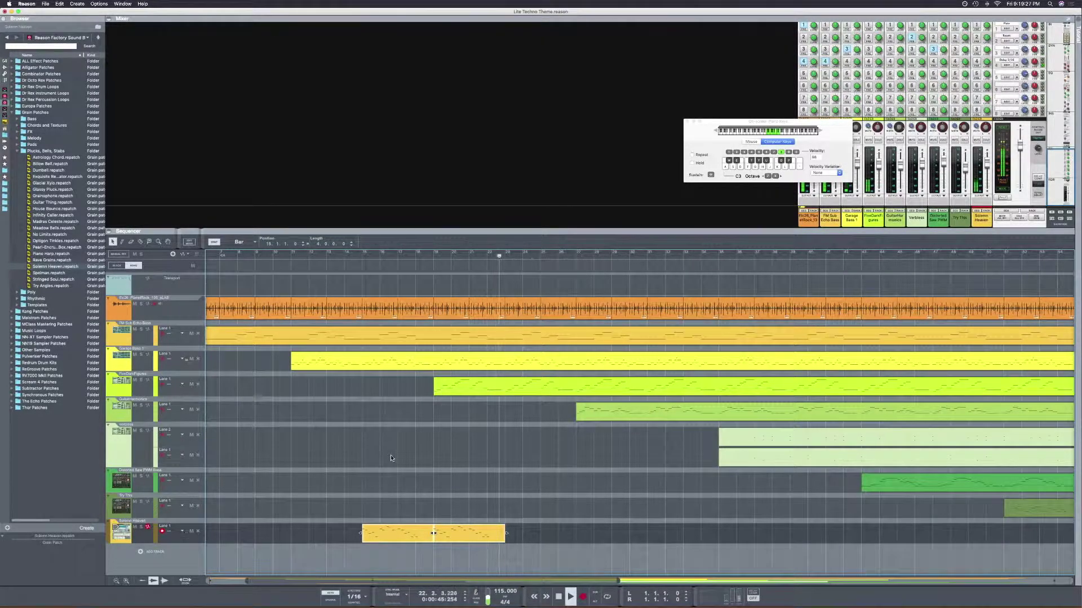
pyautogui.click(557, 597)
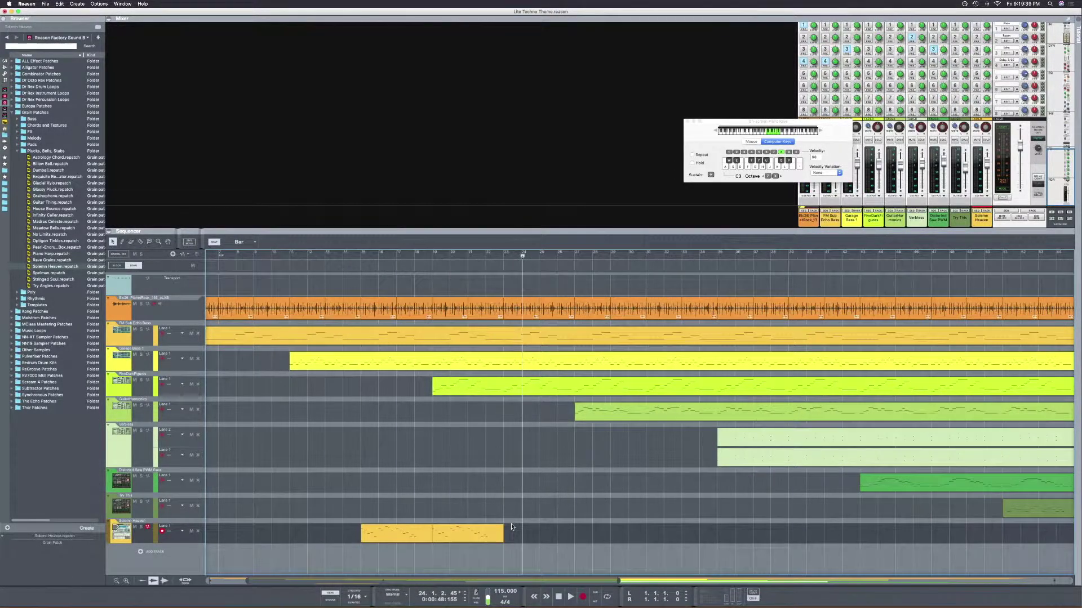
# Listen to the middle section of the song and place the playhead at bar 55
pyautogui.hscroll(10, 473, 298)
pyautogui.press('space')
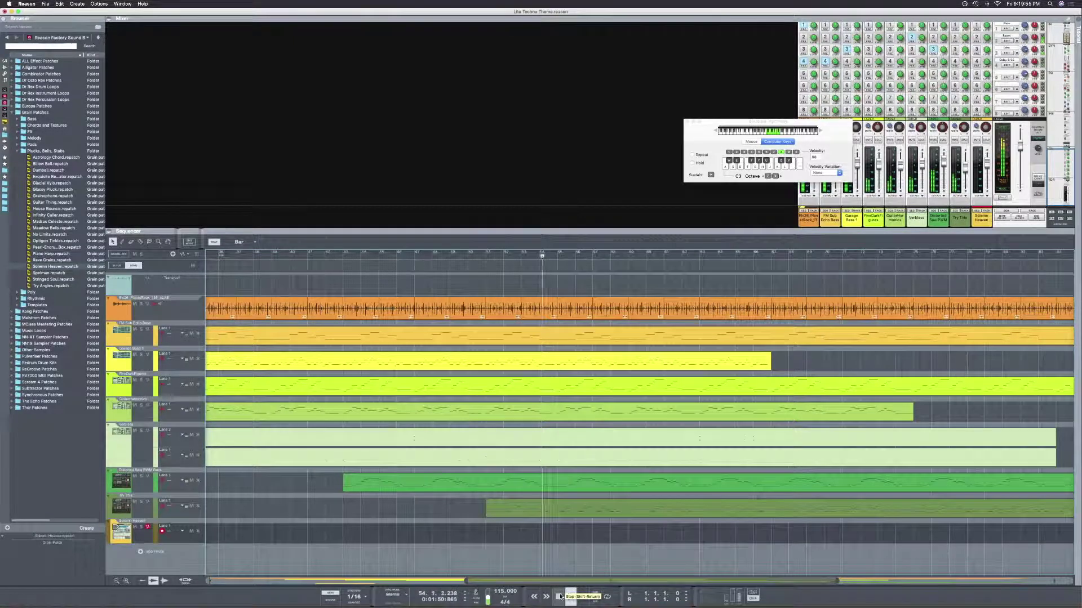
pyautogui.click(560, 259)
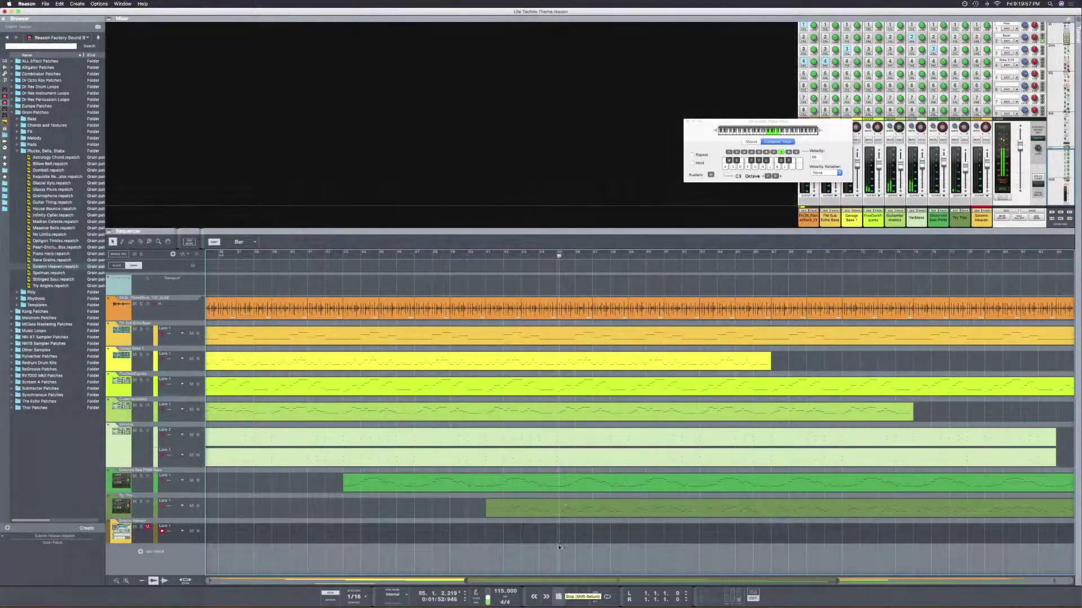
pyautogui.click(561, 254)
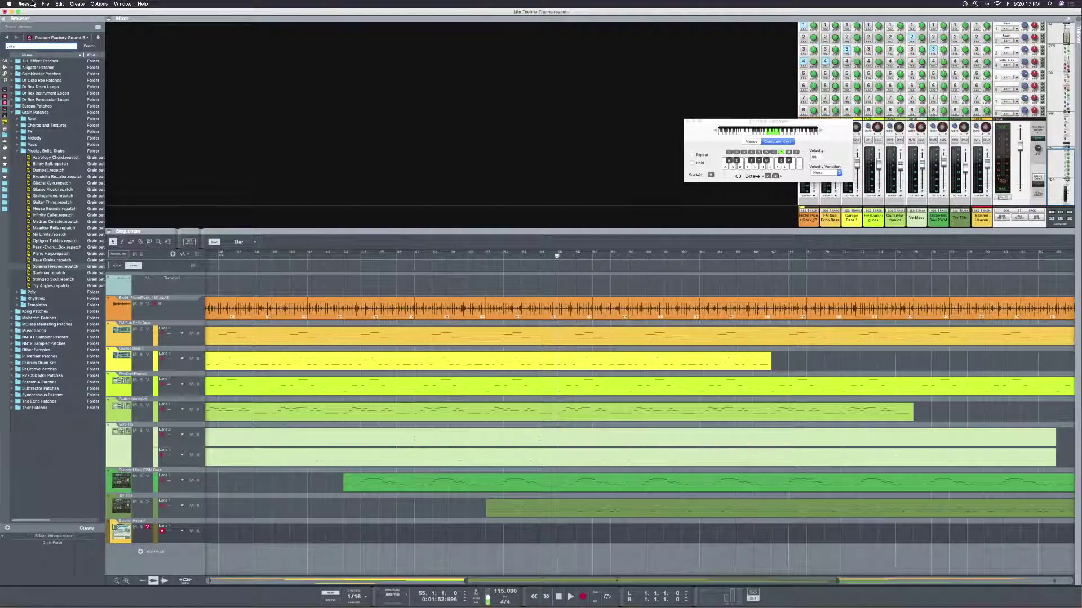
# Search the browser for "dirty" and add the Dirty Lead Sinewave patch as a new instrument track
pyautogui.press('Return')
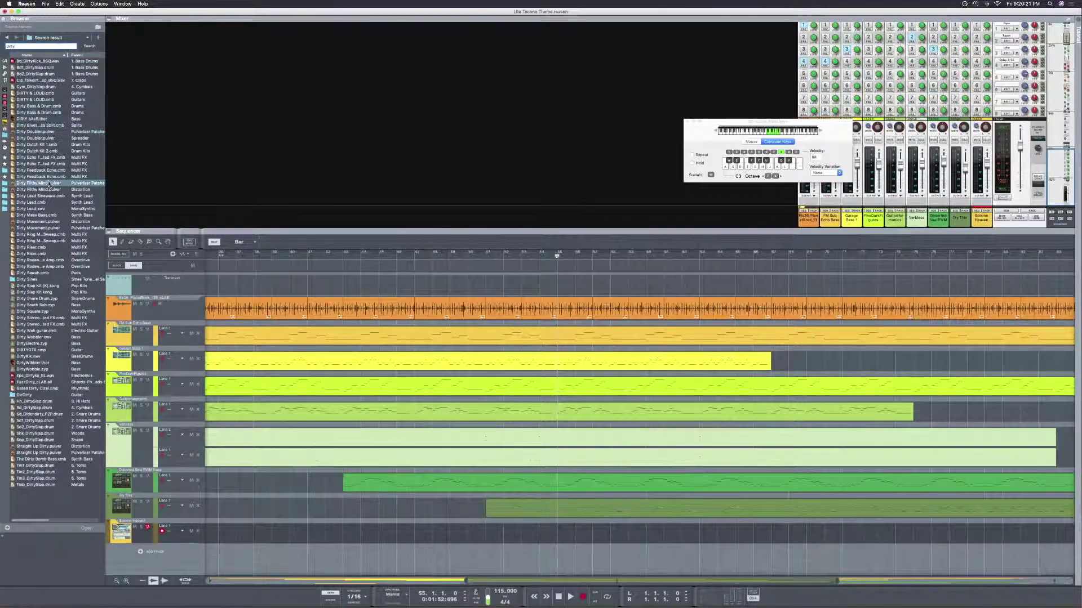
pyautogui.click(40, 196)
pyautogui.moveTo(164, 572); pyautogui.dragTo(167, 555)
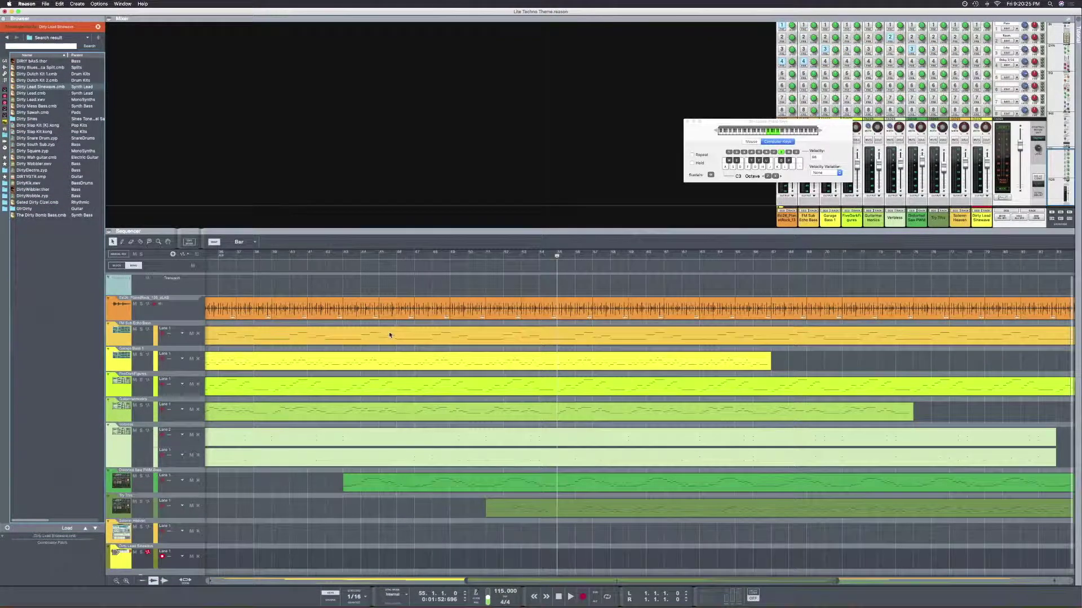
# Play the song from around bar 51 and create a one-bar clip at bar 55 on the Dirty Lead Sinewave track, opened for editing
pyautogui.click(539, 257)
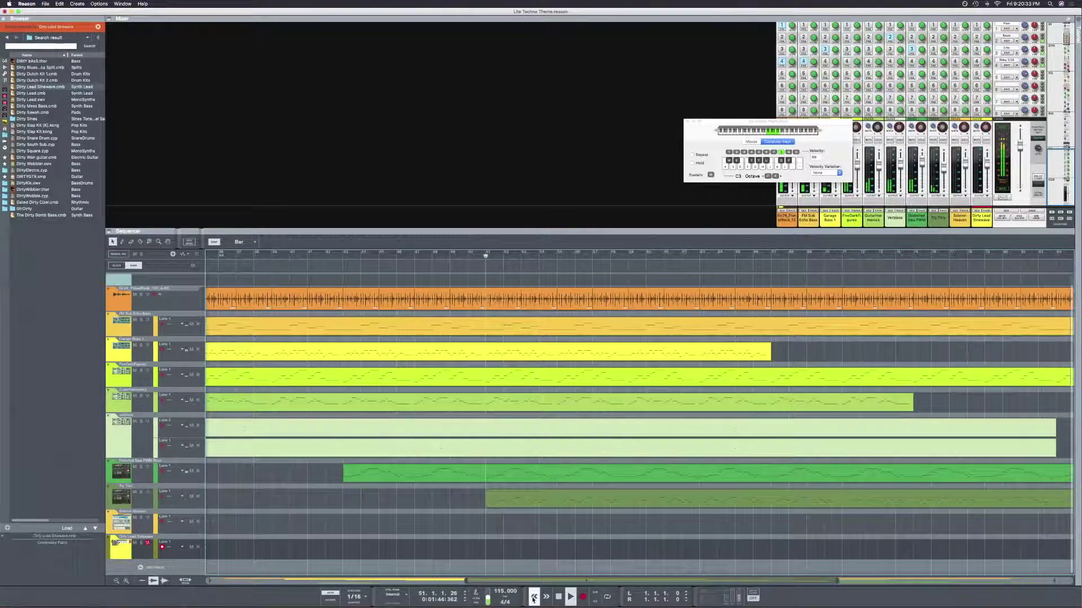
pyautogui.click(558, 597)
pyautogui.press('space')
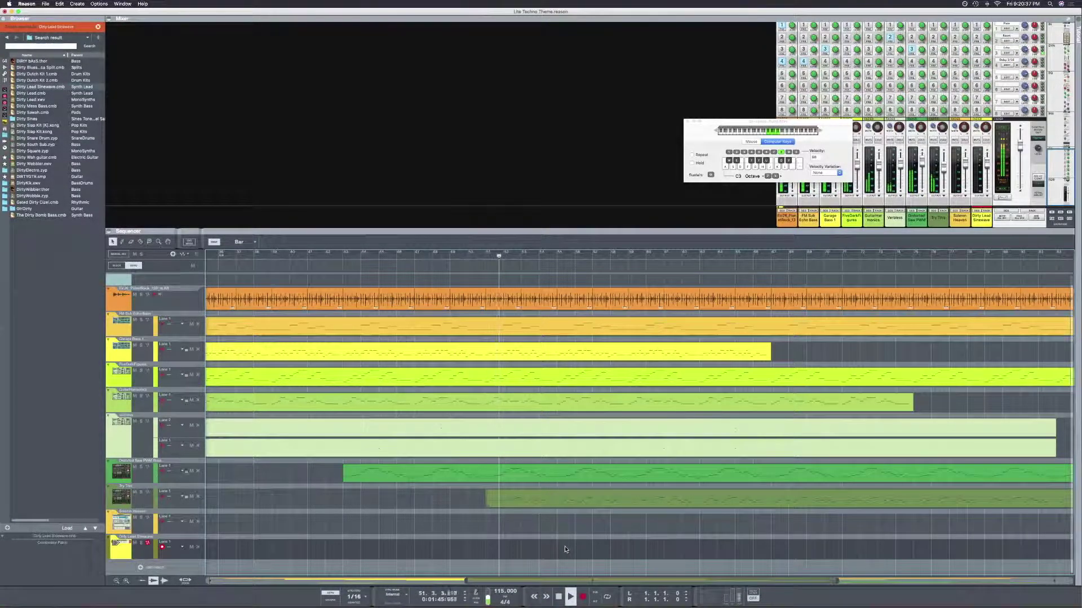
pyautogui.doubleClick(566, 550)
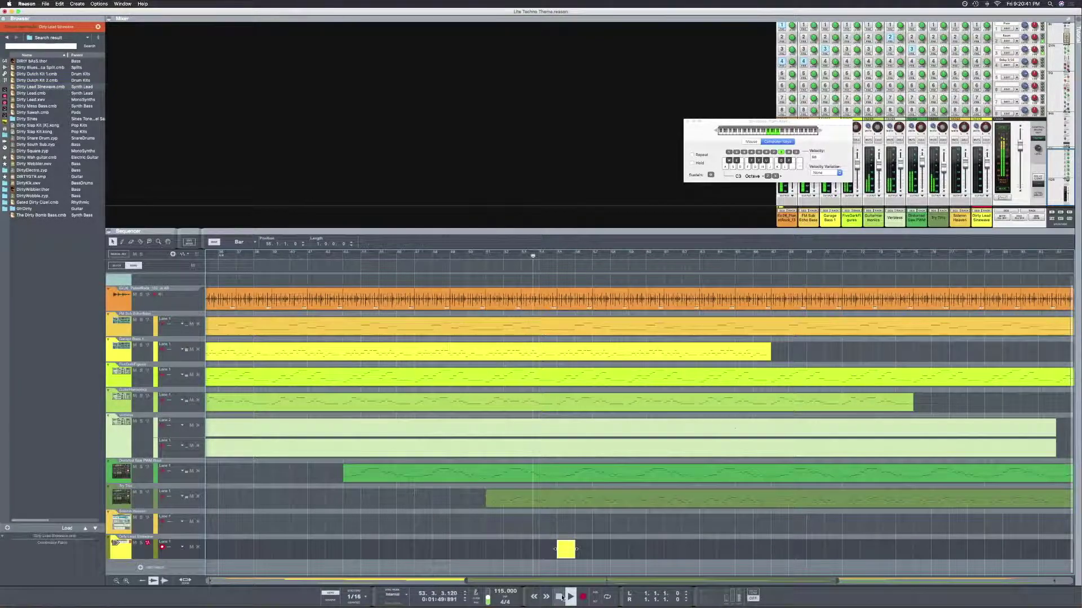
pyautogui.press('super+e')
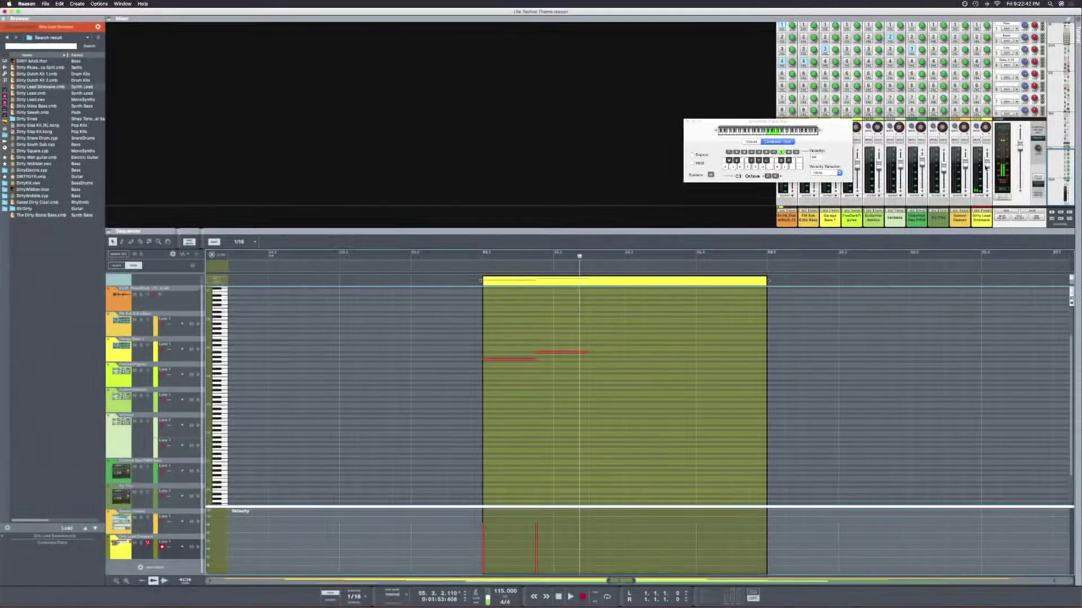
# Play back the opening notes of the Dirty Lead Sinewave clip against the mix
pyautogui.click(963, 179)
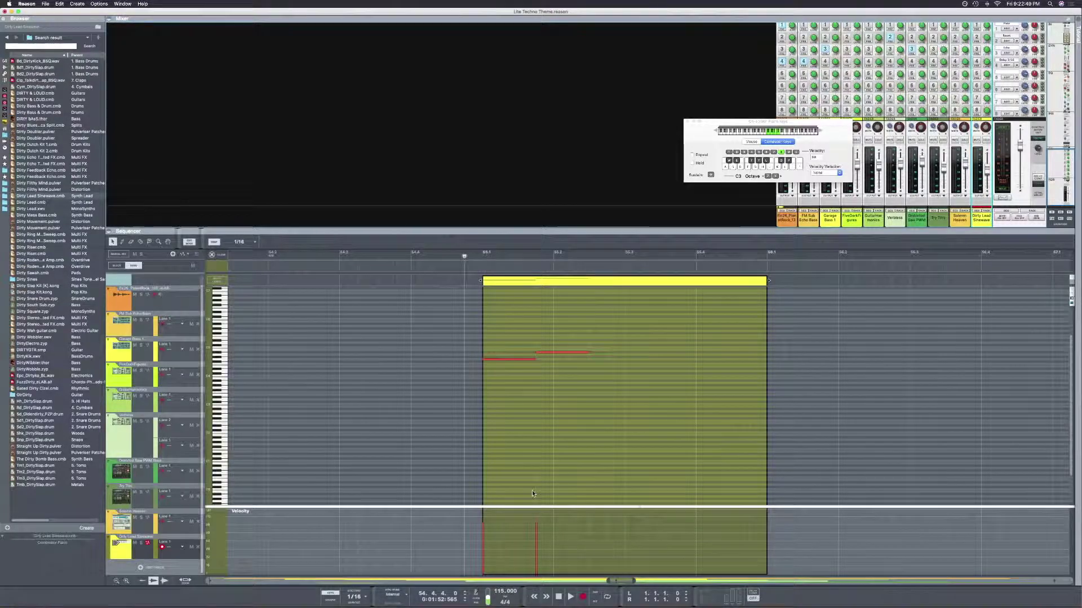
pyautogui.click(562, 594)
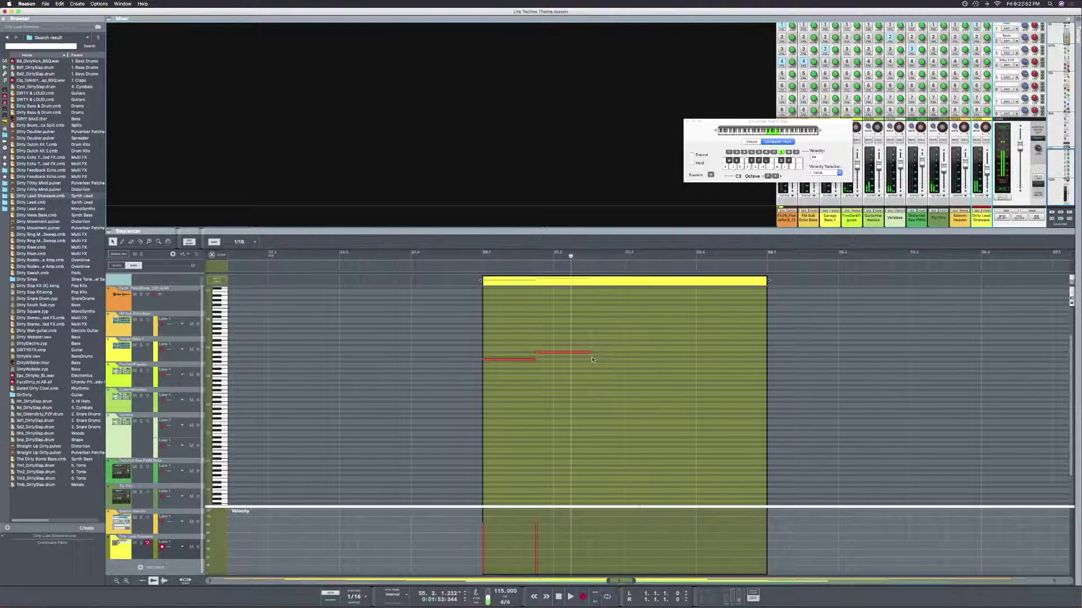
pyautogui.click(533, 597)
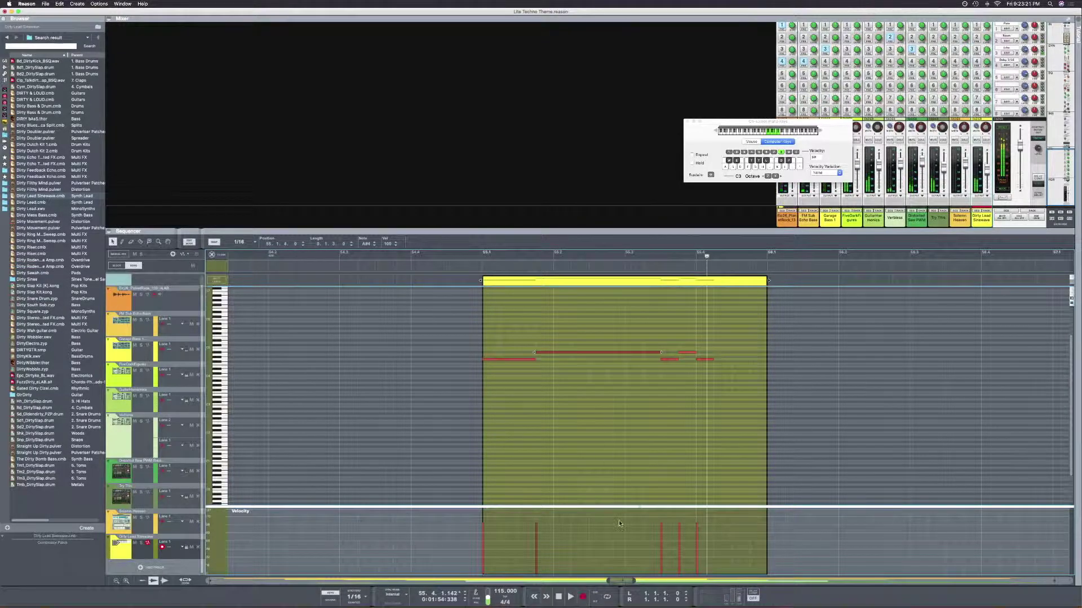
# Shift the three short notes two sixteenths later, lengthen the long second note up to them, and check the playback
pyautogui.moveTo(669, 347); pyautogui.dragTo(700, 362)
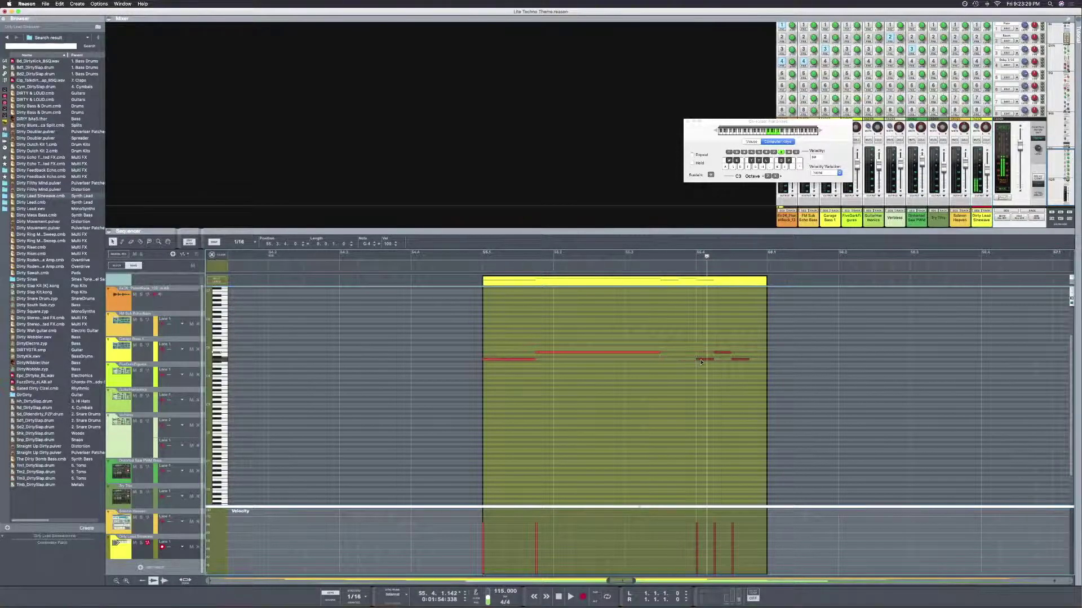
pyautogui.click(652, 364)
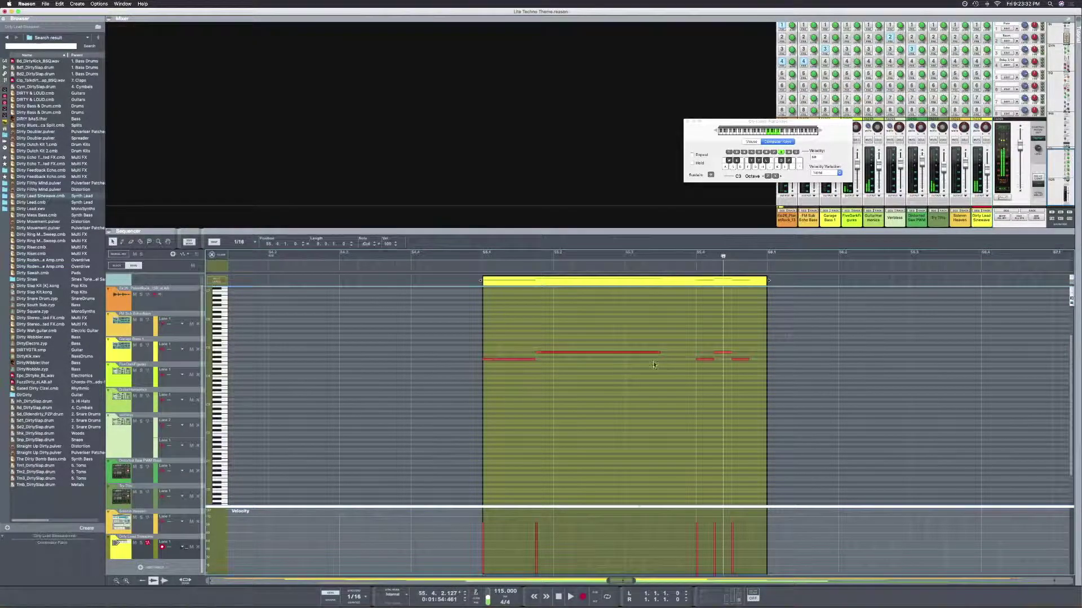
pyautogui.hscroll(3, 670, 500)
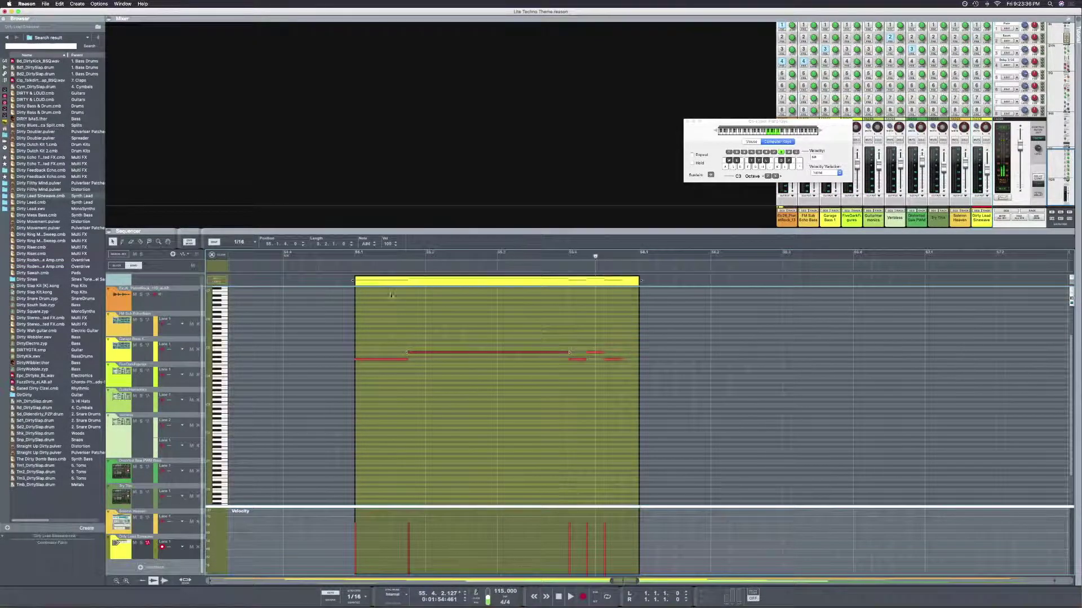
pyautogui.click(558, 596)
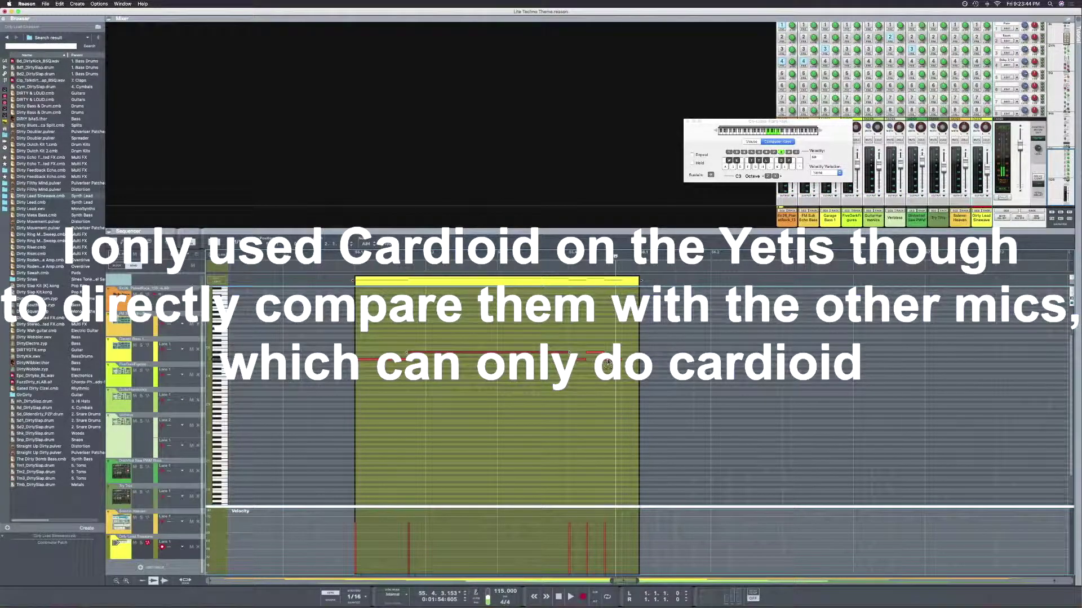
# Extend the clip to two bars and enter two consecutive notes from the start of bar 56, the second lower in pitch
pyautogui.click(642, 348)
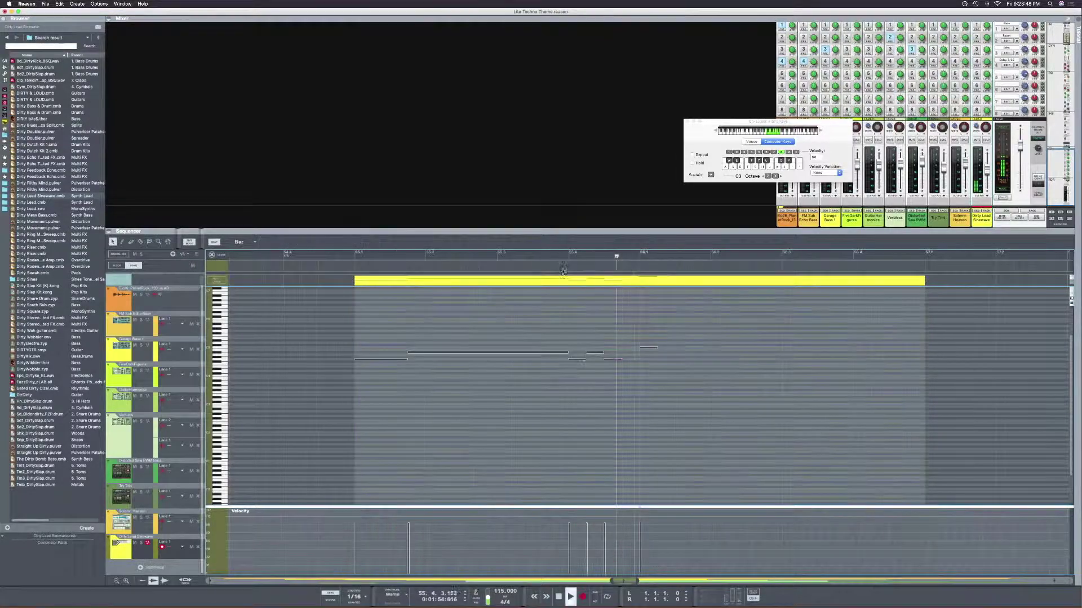
pyautogui.click(534, 597)
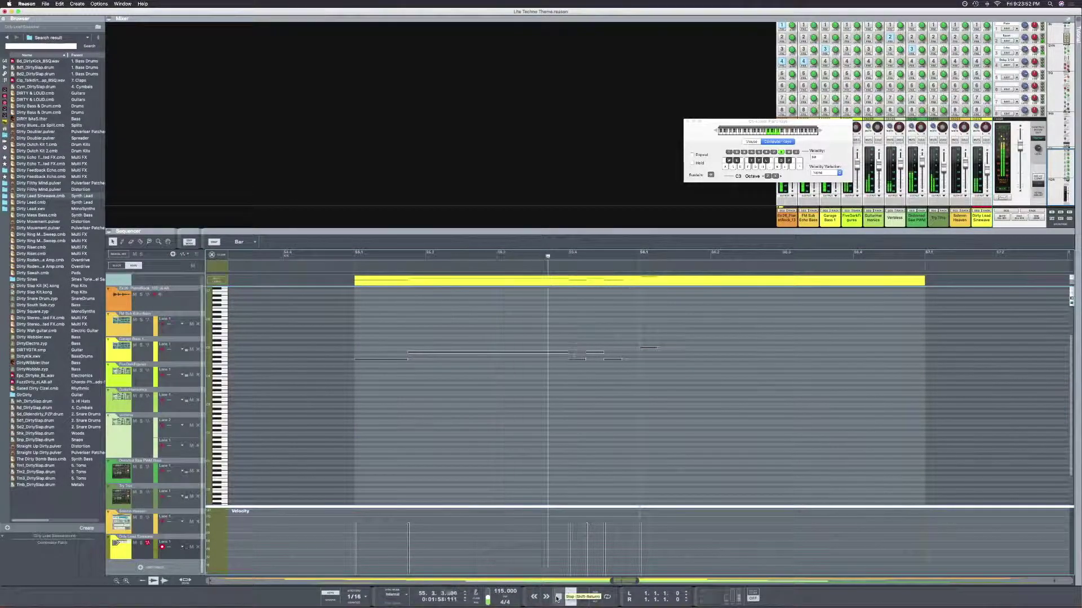
pyautogui.click(556, 598)
pyautogui.press('super+a')
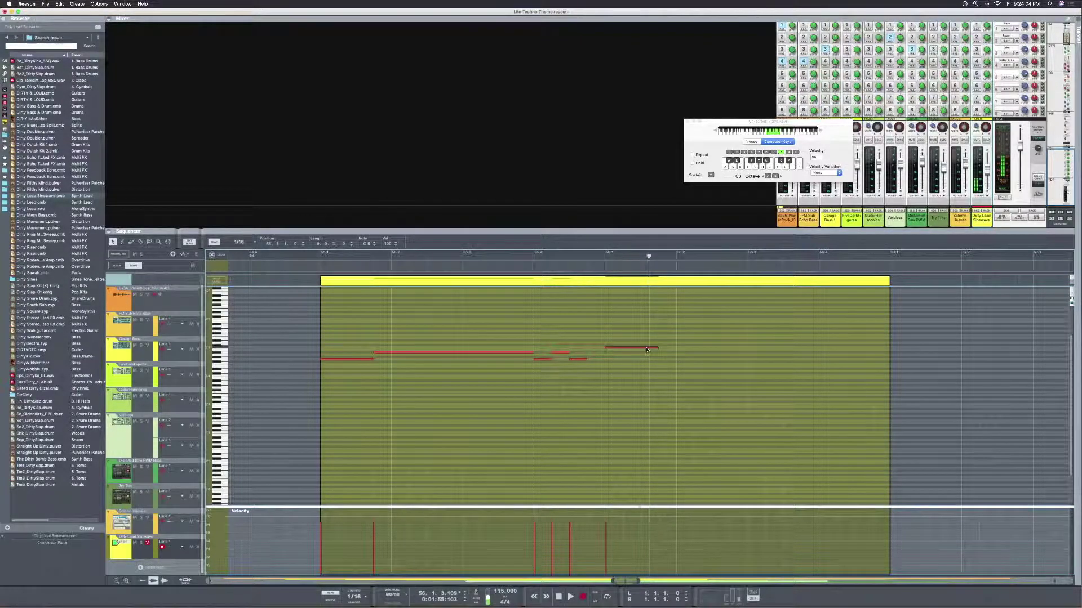
pyautogui.moveTo(646, 350); pyautogui.dragTo(700, 355)
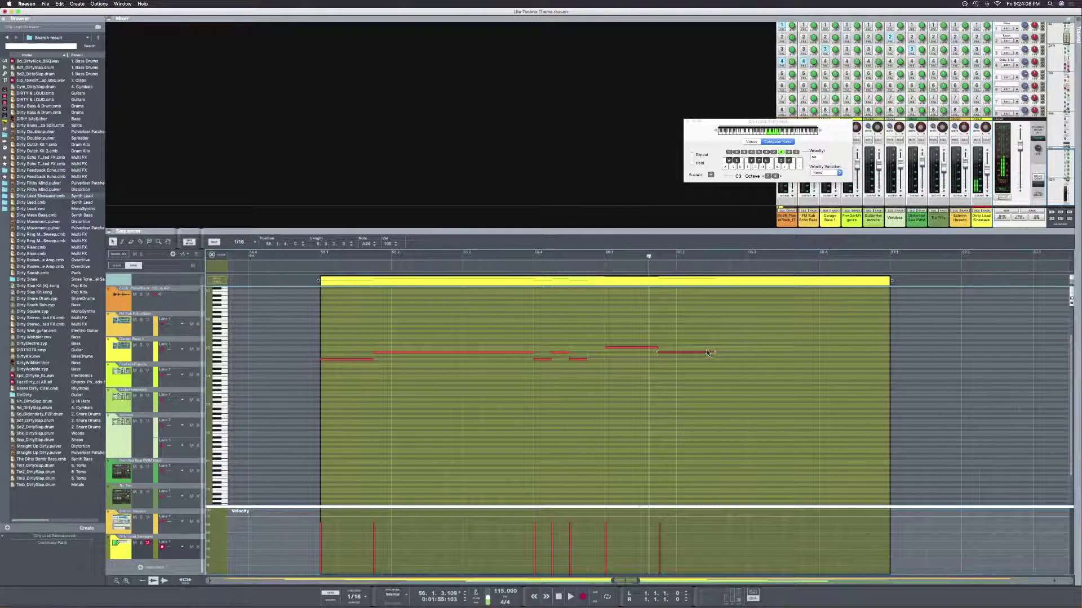
# Copy the second note of bar 56 into two consecutive descending notes directly after it and check the playback
pyautogui.press('space')
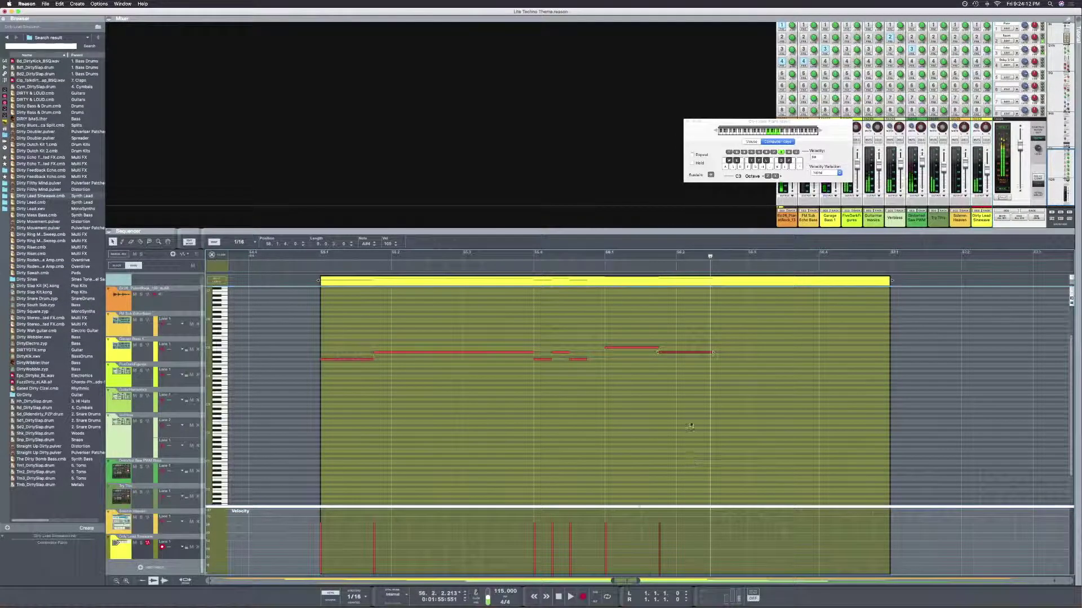
pyautogui.moveTo(697, 355); pyautogui.dragTo(804, 367)
pyautogui.press('space')
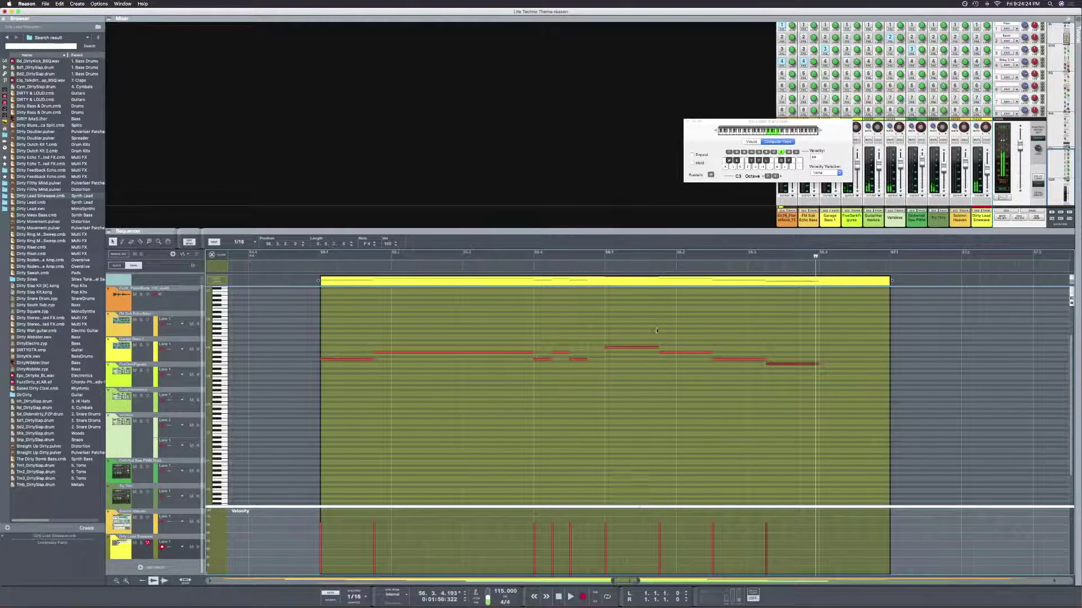
# Shift the last two notes one sixteenth later, lengthen the preceding note up to them, and play back bar 56
pyautogui.click(745, 360)
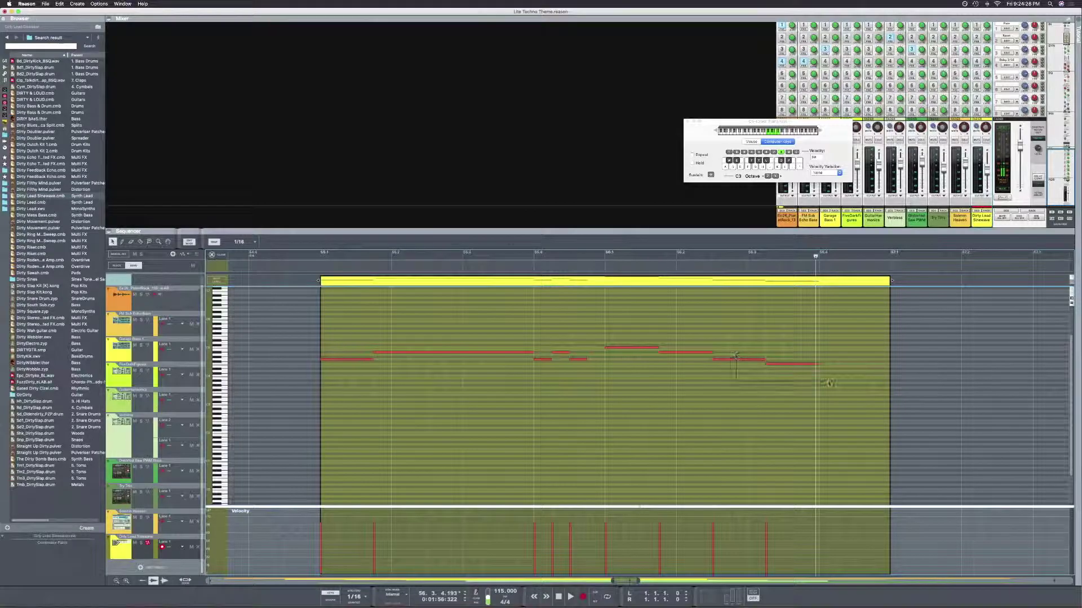
pyautogui.moveTo(748, 363); pyautogui.dragTo(759, 362)
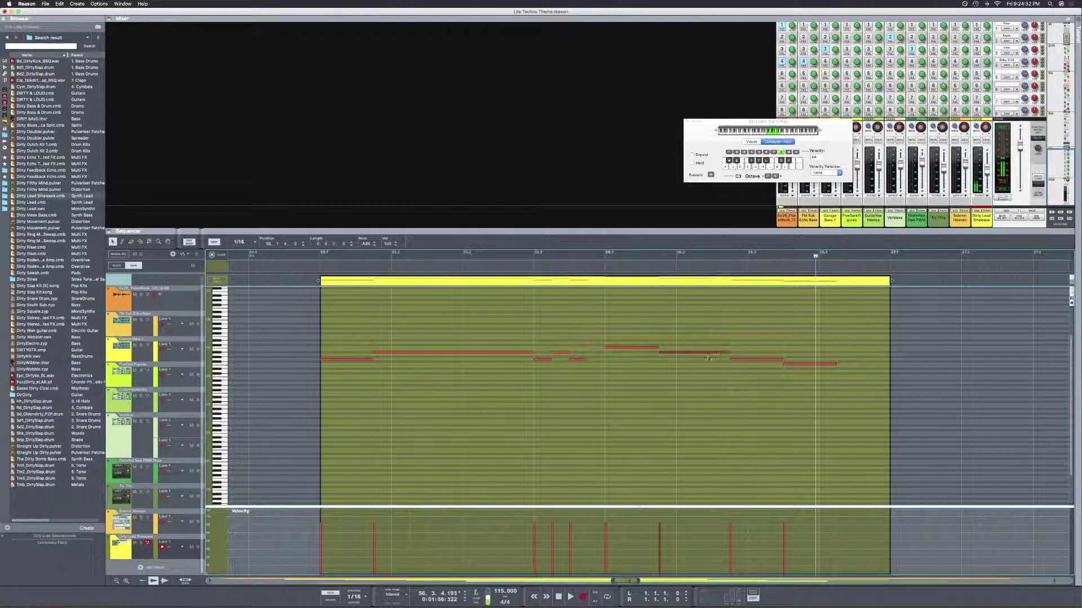
pyautogui.click(419, 252)
pyautogui.press('space')
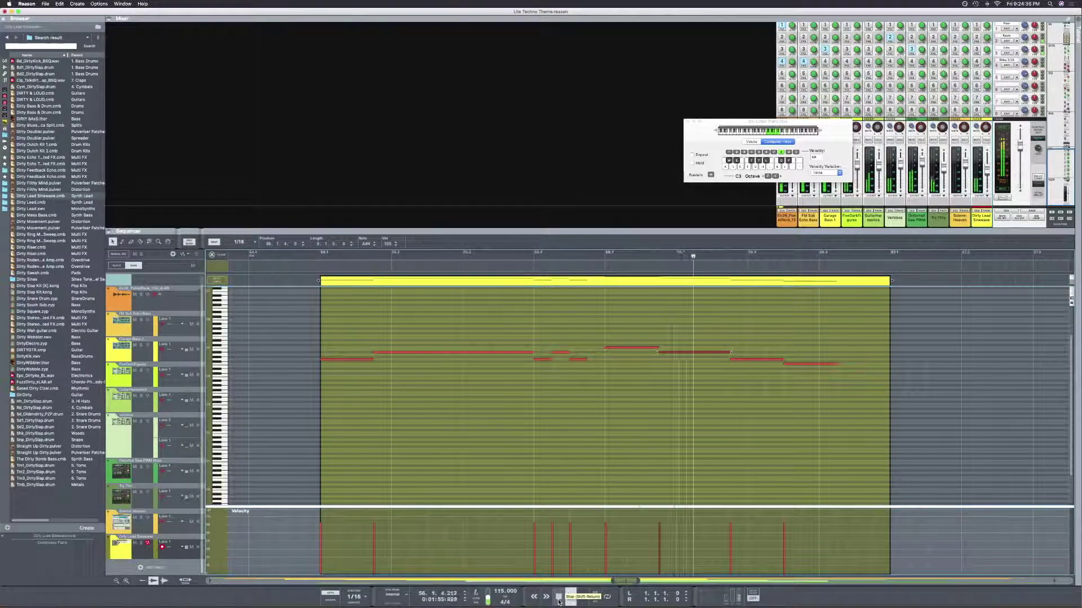
# Raise the second note of bar 56 above the first, move the last two notes another sixteenth later, and audition the change
pyautogui.moveTo(674, 355); pyautogui.dragTo(674, 345)
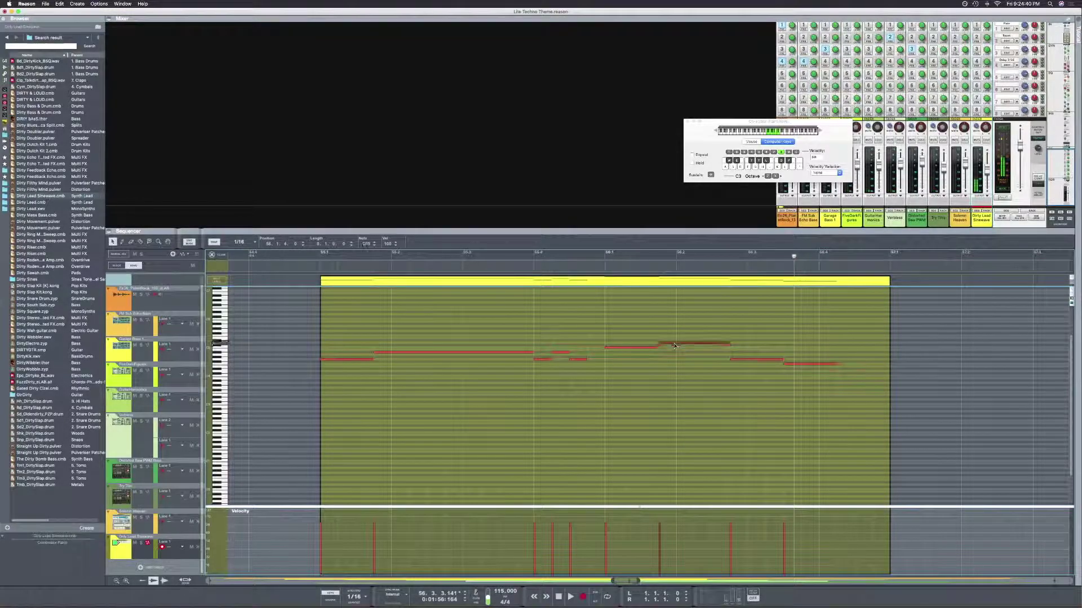
pyautogui.click(569, 598)
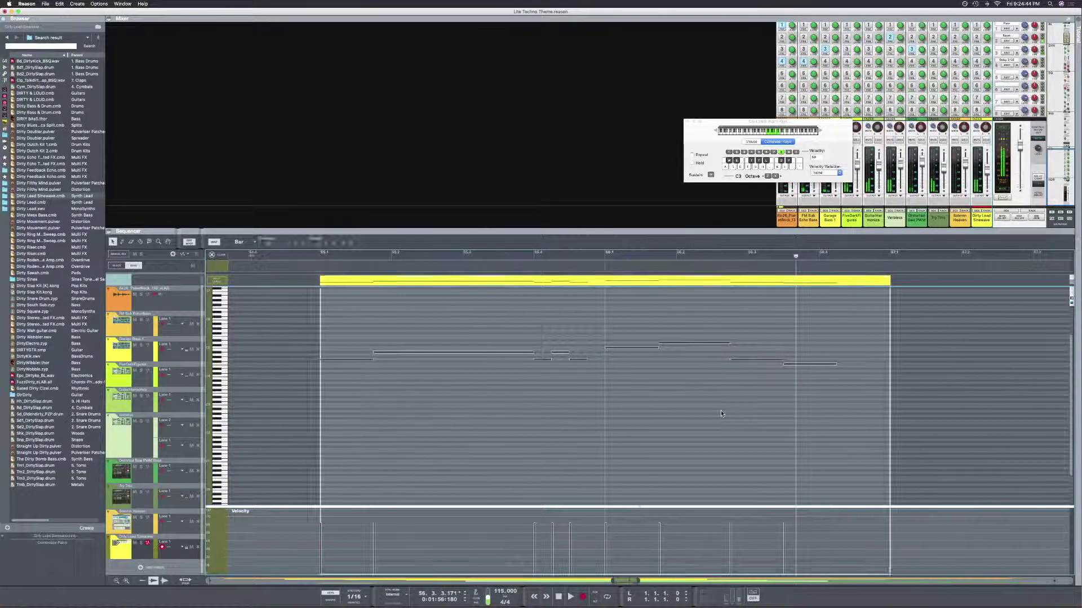
pyautogui.press('space')
pyautogui.moveTo(642, 362); pyautogui.dragTo(658, 361)
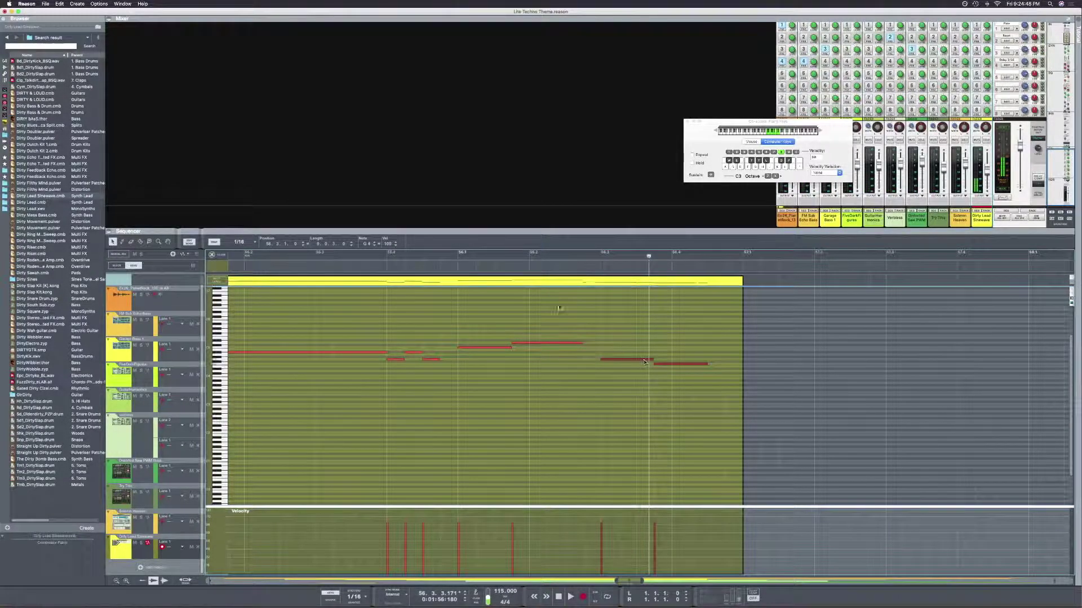
pyautogui.press('space')
pyautogui.click(558, 598)
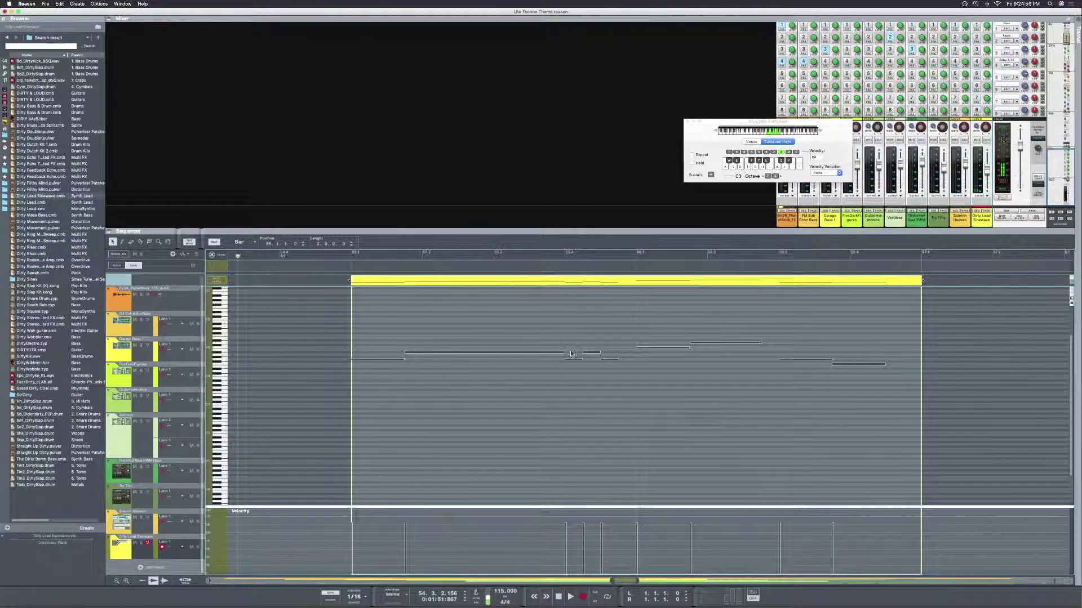
# Reopen the Dirty Lead Sinewave clip for note editing and play it from bar 55
pyautogui.doubleClick(479, 357)
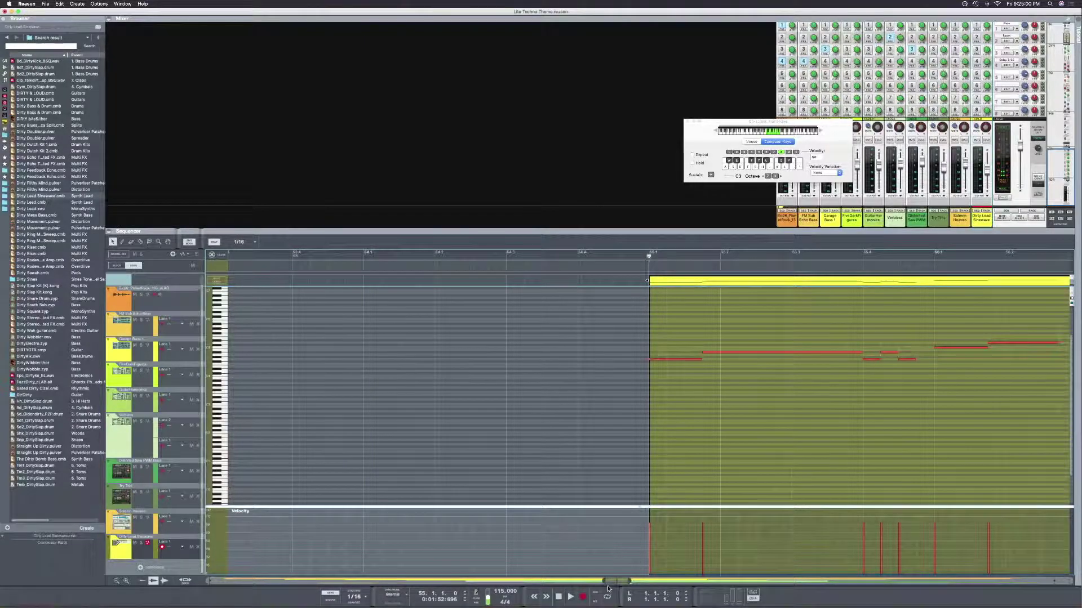
pyautogui.moveTo(616, 582); pyautogui.dragTo(646, 581)
pyautogui.click(570, 597)
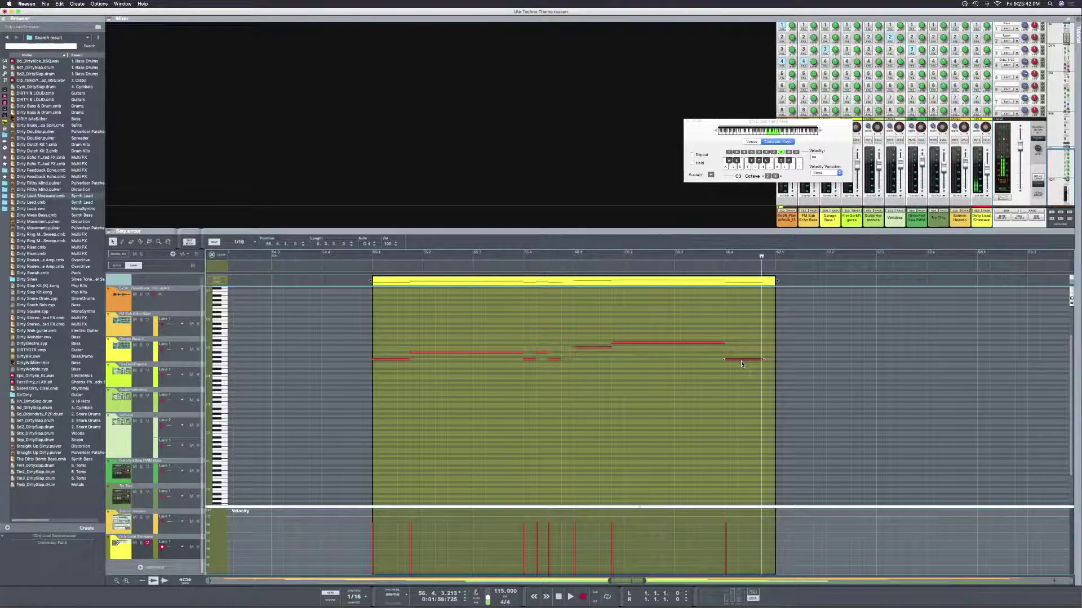
# Continue the descending line with two lower copies of the last note, one directly after it and one at beat 2 of bar 57
pyautogui.moveTo(742, 364); pyautogui.dragTo(780, 367)
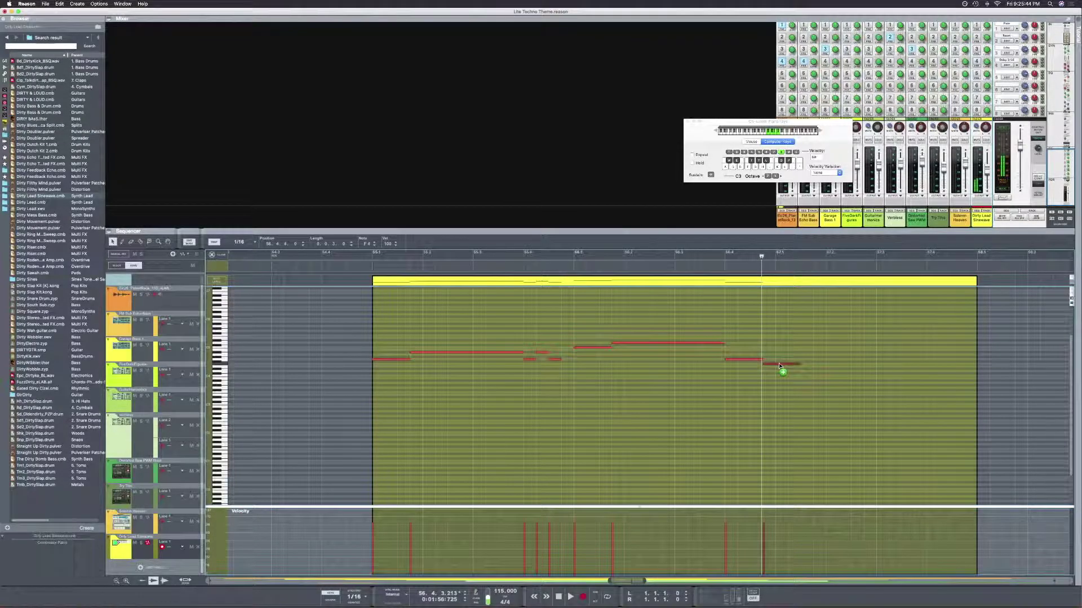
pyautogui.click(573, 258)
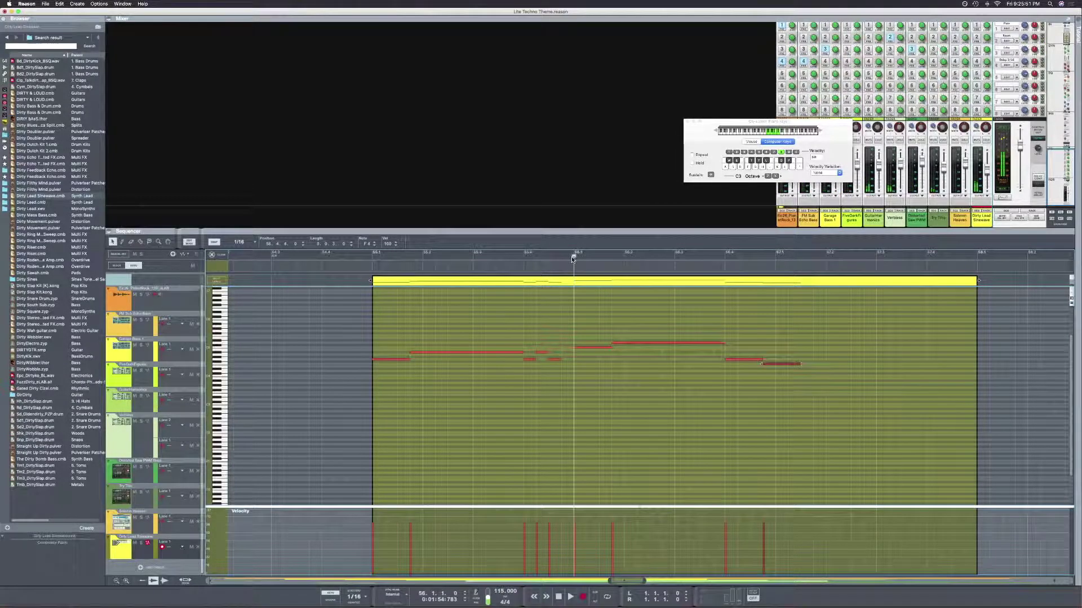
pyautogui.moveTo(776, 367); pyautogui.dragTo(835, 372)
# Play back the descending phrase from just before bar 56 with the Dirty Lead Sinewave track soloed
pyautogui.press('space')
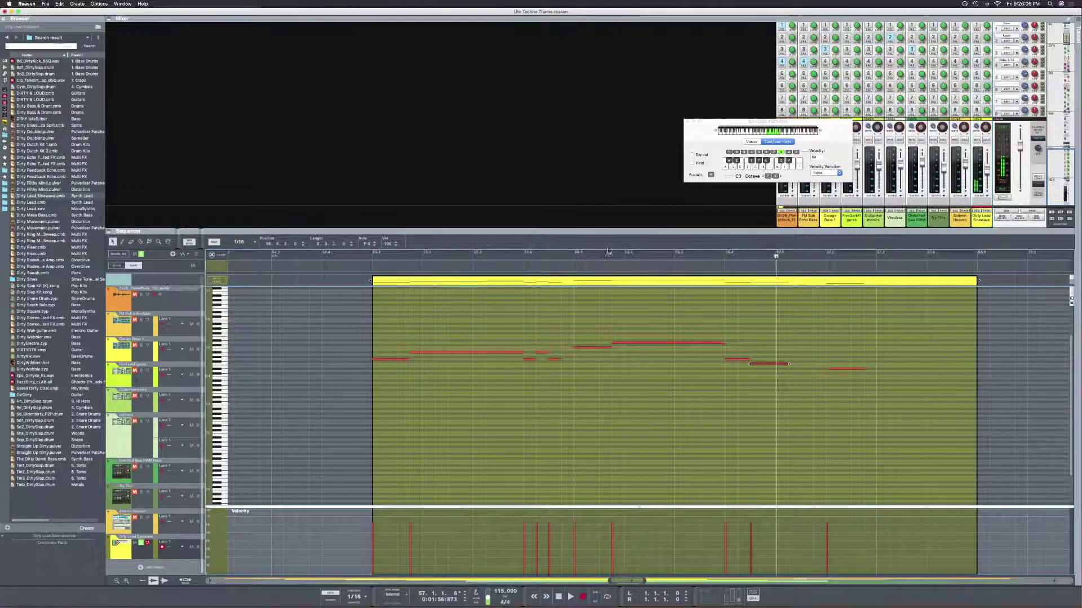
pyautogui.click(556, 254)
pyautogui.press('space')
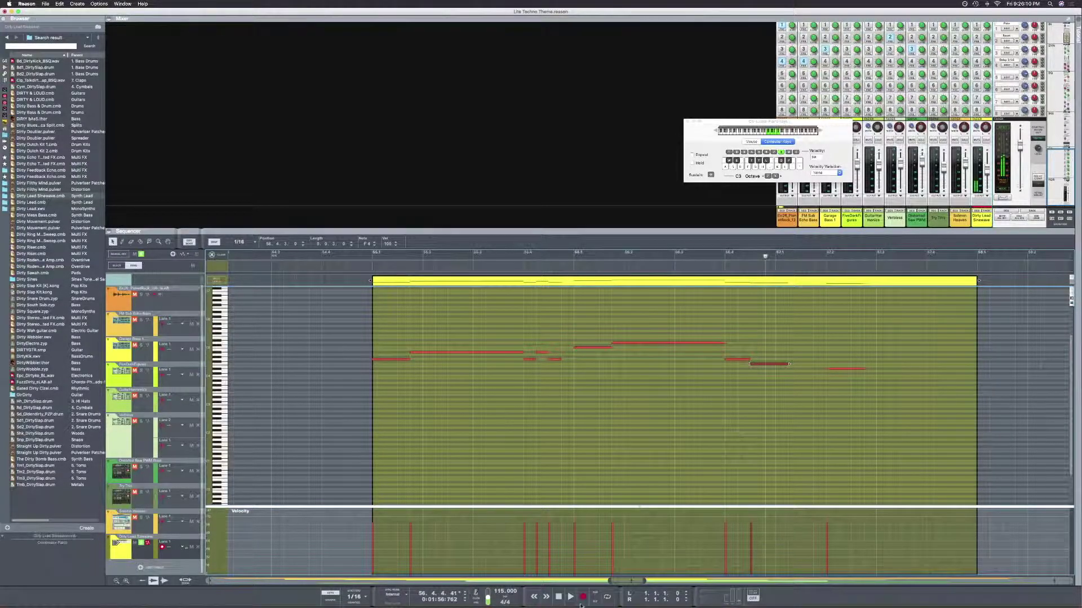